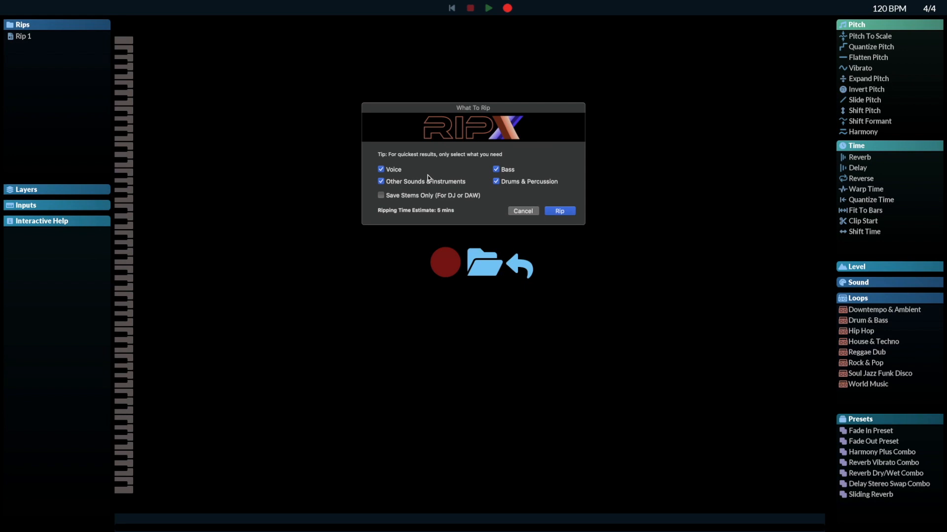
Step: Rip the song with Voice, Bass, Other Sounds & Instruments, and Drums & Percussion all included
{"action": "left_click", "coordinate": [559, 211]}
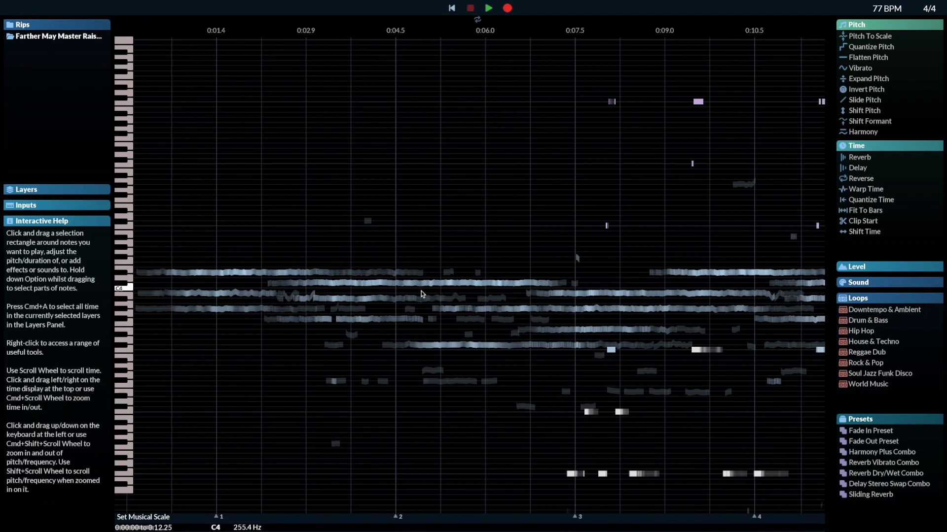
Step: Audition the three opening notes individually and play them together from the start of the song
{"action": "left_click", "coordinate": [213, 274]}
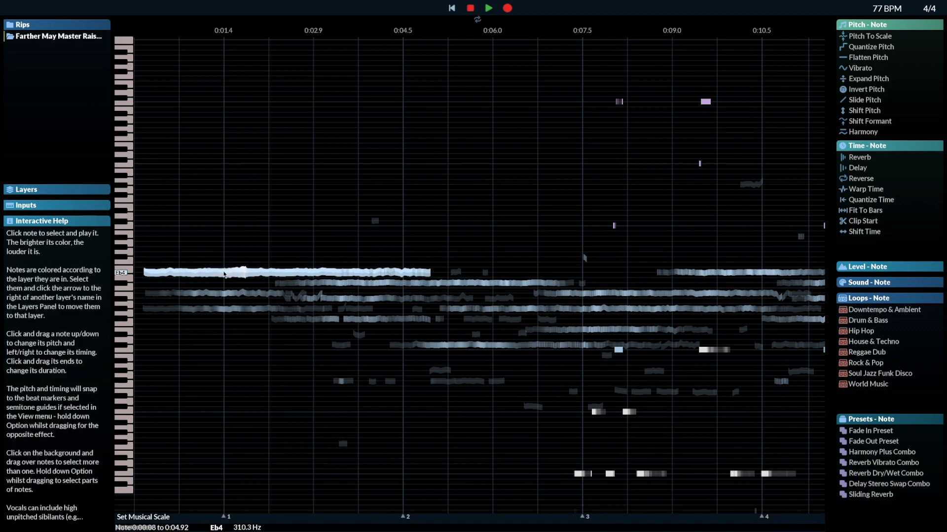
{"action": "left_click", "coordinate": [193, 296]}
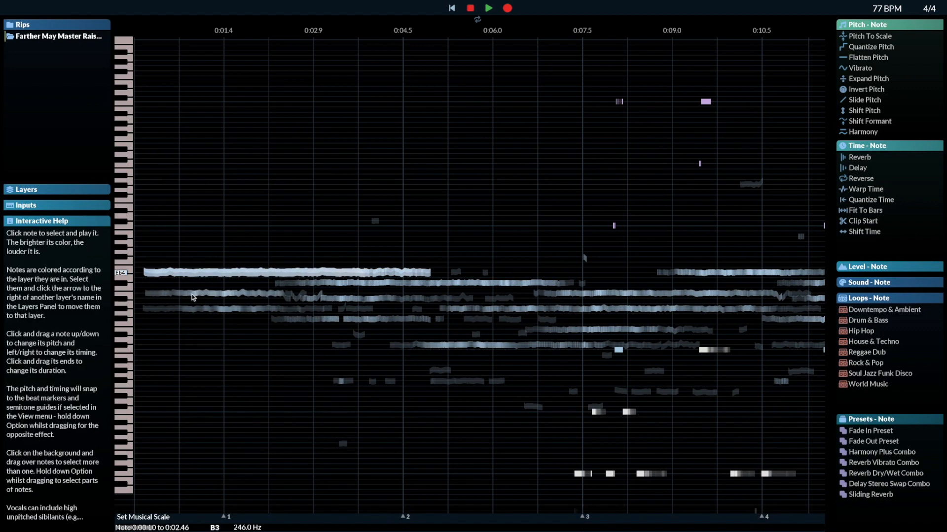
{"action": "left_click", "coordinate": [192, 309]}
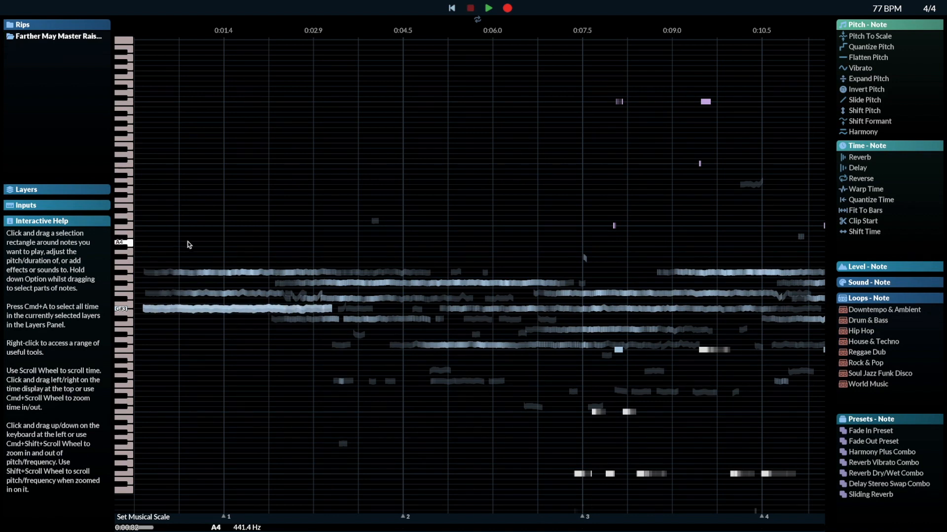
{"action": "left_click", "coordinate": [191, 258]}
{"action": "left_click", "coordinate": [142, 67]}
{"action": "key", "text": "space"}
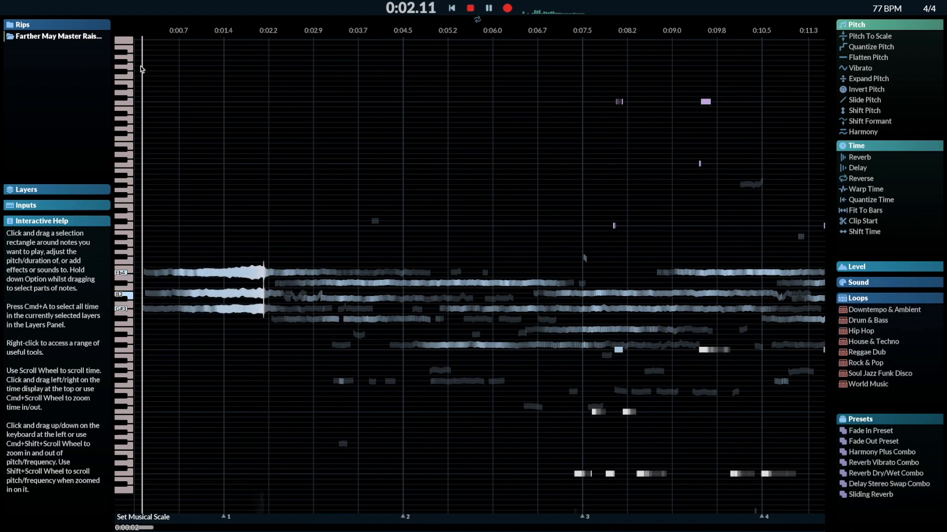
{"action": "key", "text": "space"}
Step: Audition the first top note and several separate notes around 0:03.7, one at a time
{"action": "left_click", "coordinate": [186, 272]}
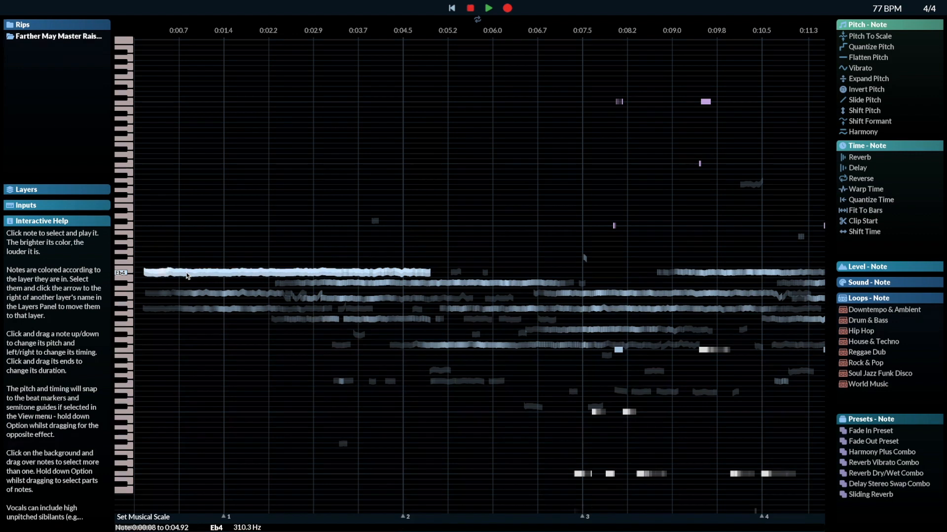
{"action": "left_click", "coordinate": [339, 283]}
{"action": "left_click", "coordinate": [335, 299]}
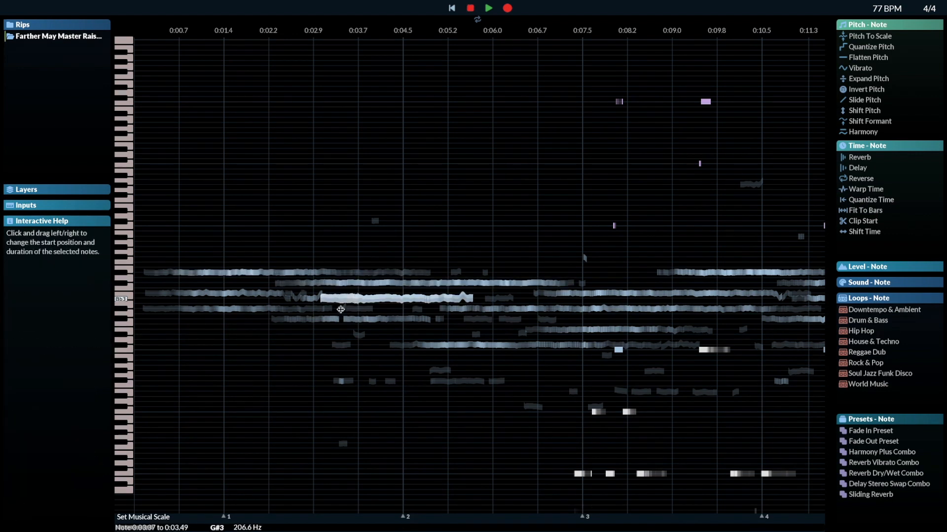
{"action": "left_click", "coordinate": [352, 319]}
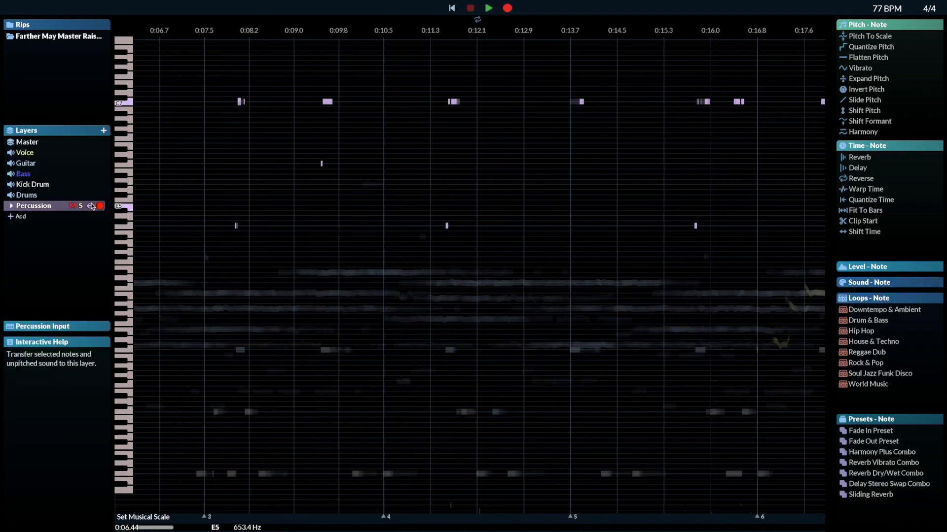
Step: Solo the Percussion layer and listen to it from about 0:07.5
{"action": "left_click", "coordinate": [81, 206]}
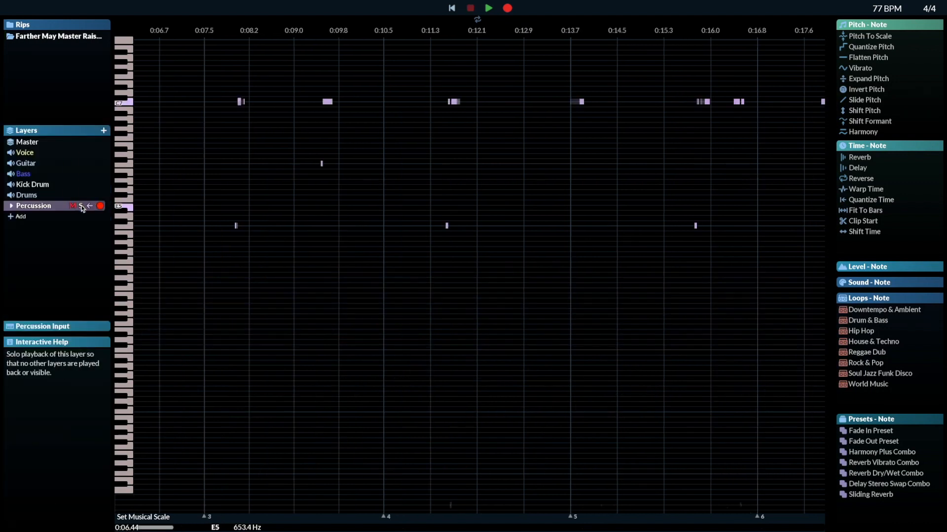
{"action": "key", "text": "space"}
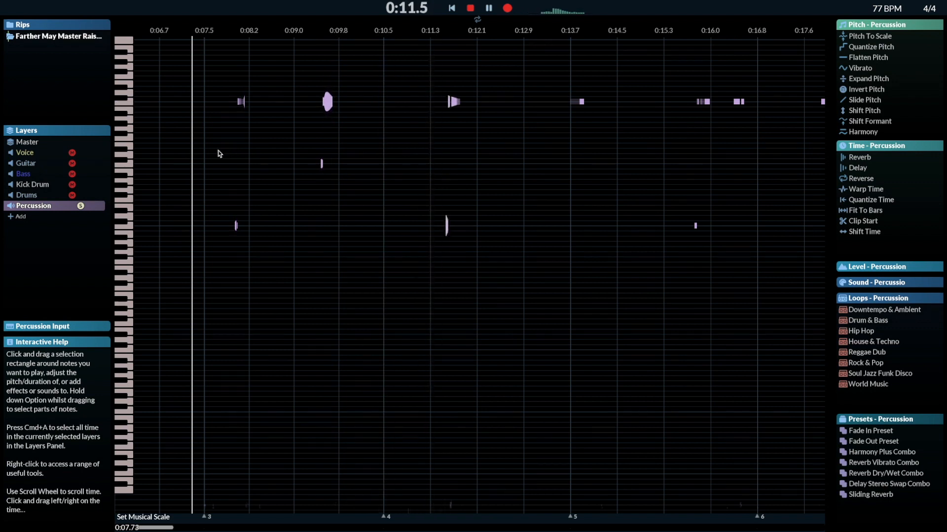
{"action": "mouse_move", "coordinate": [45, 207]}
{"action": "mouse_move", "coordinate": [41, 185]}
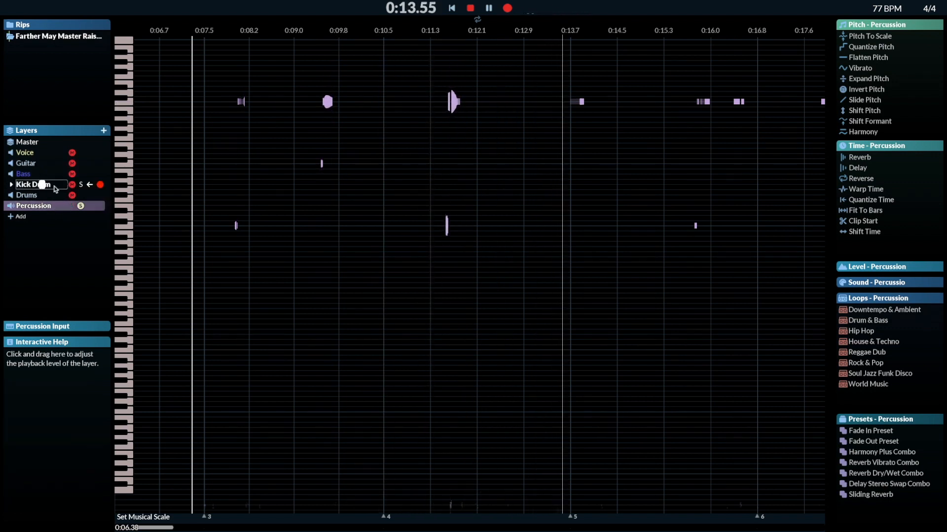
Step: Switch the solo from Percussion to Kick Drum, listen to it, and clear the Kick Drum solo
{"action": "left_click", "coordinate": [81, 185]}
{"action": "left_click", "coordinate": [80, 205]}
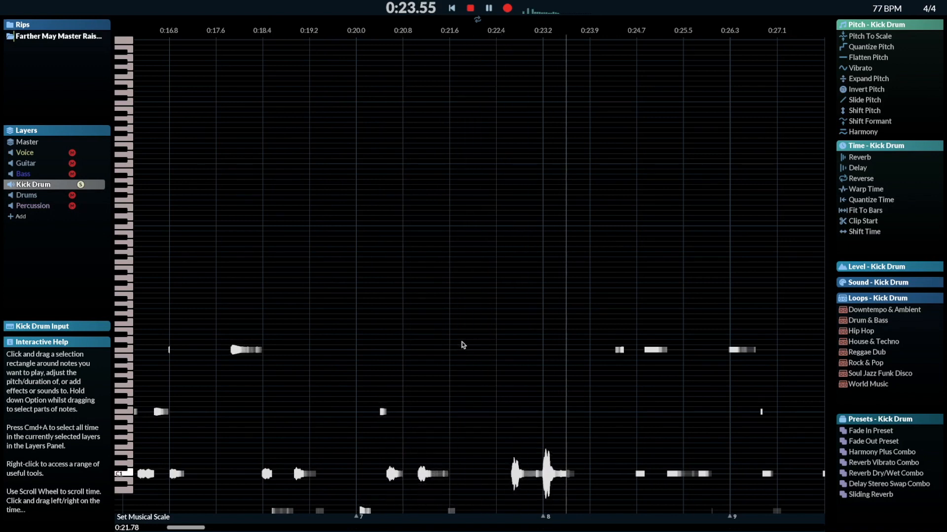
{"action": "key", "text": "space"}
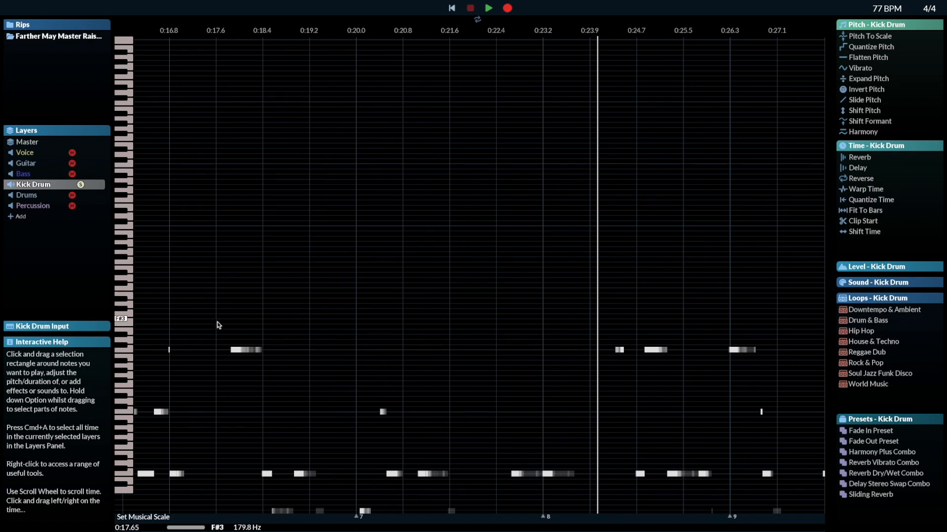
{"action": "scroll", "coordinate": [219, 326], "scroll_direction": "up", "scroll_amount": 2}
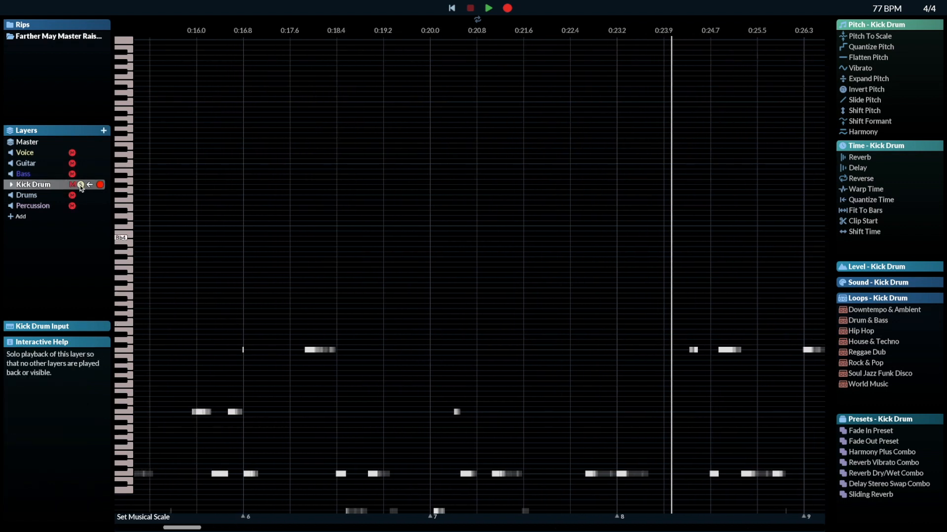
{"action": "left_click", "coordinate": [81, 186]}
{"action": "scroll", "coordinate": [152, 231], "scroll_direction": "up", "scroll_amount": 15}
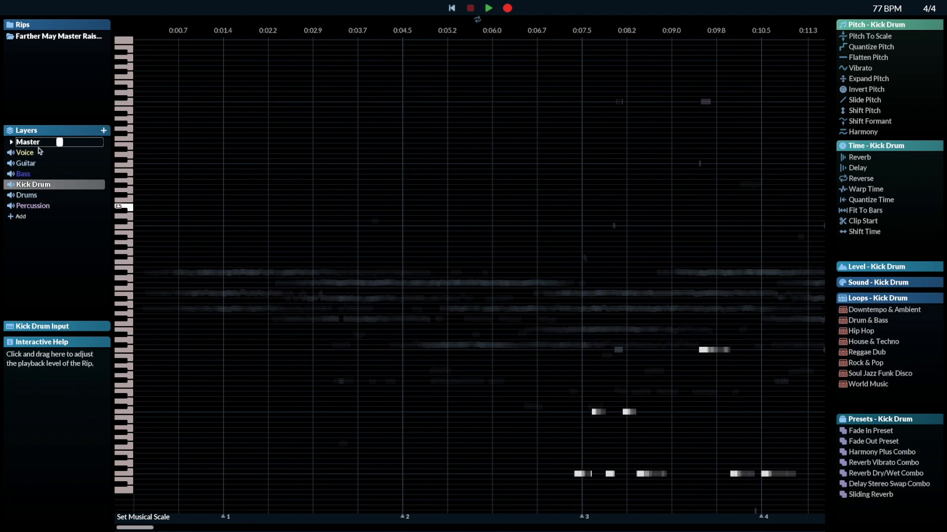
Step: Solo the Voice layer and play the vocals from their first phrase at about 0:17
{"action": "left_click", "coordinate": [81, 155]}
{"action": "scroll", "coordinate": [406, 306], "scroll_direction": "down", "scroll_amount": 15}
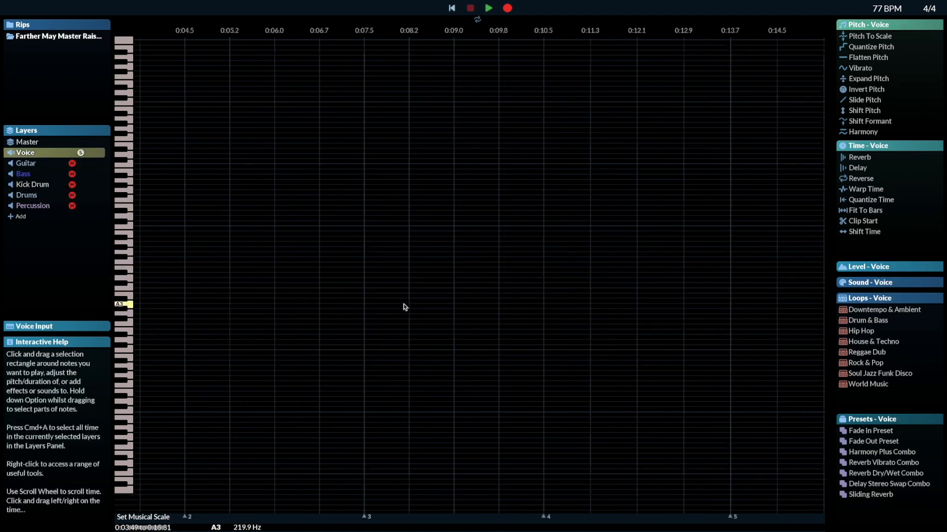
{"action": "left_click", "coordinate": [249, 132]}
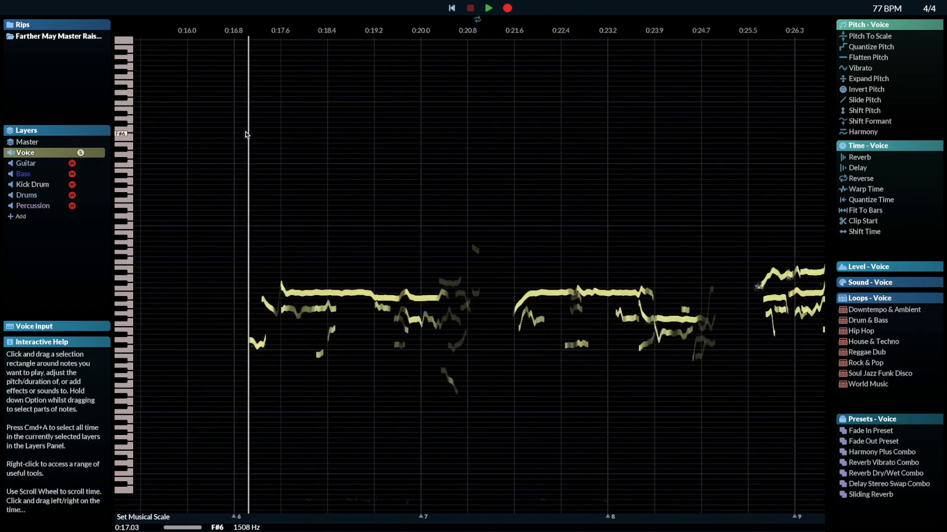
{"action": "key", "text": "space"}
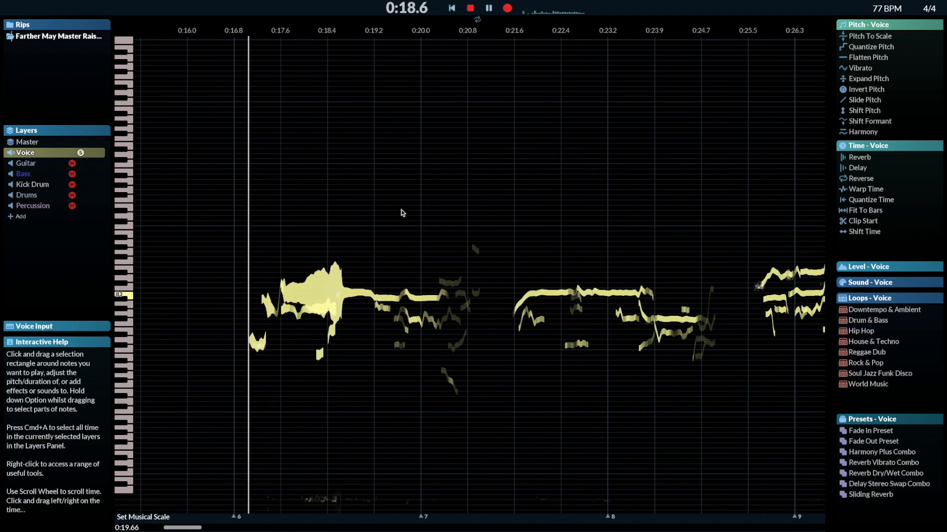
{"action": "scroll", "coordinate": [402, 209], "scroll_direction": "down", "scroll_amount": 1}
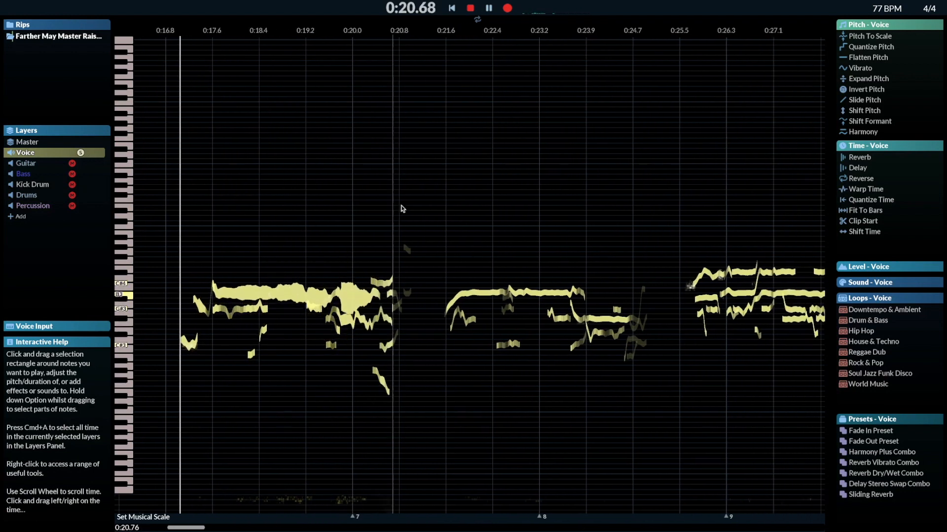
{"action": "scroll", "coordinate": [401, 211], "scroll_direction": "down", "scroll_amount": 1}
{"action": "scroll", "coordinate": [398, 211], "scroll_direction": "down", "scroll_amount": 3}
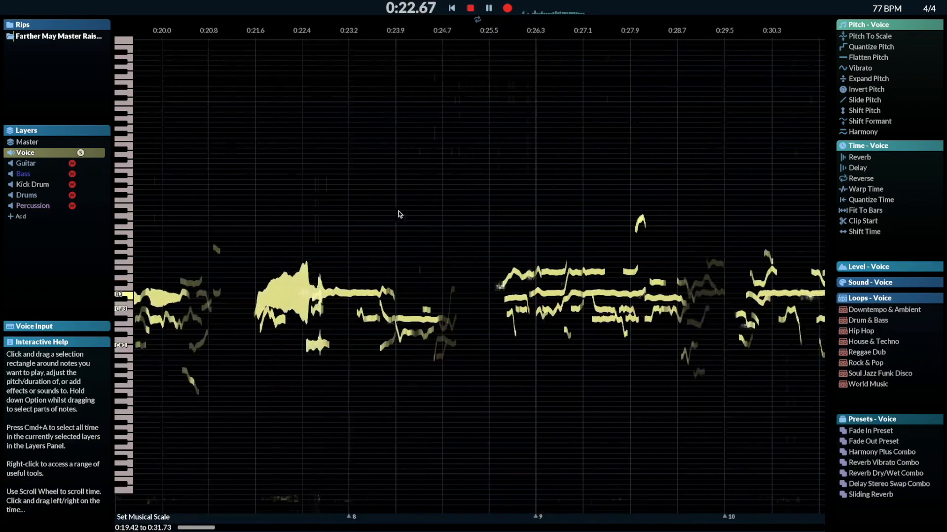
{"action": "scroll", "coordinate": [363, 252], "scroll_direction": "down", "scroll_amount": 10}
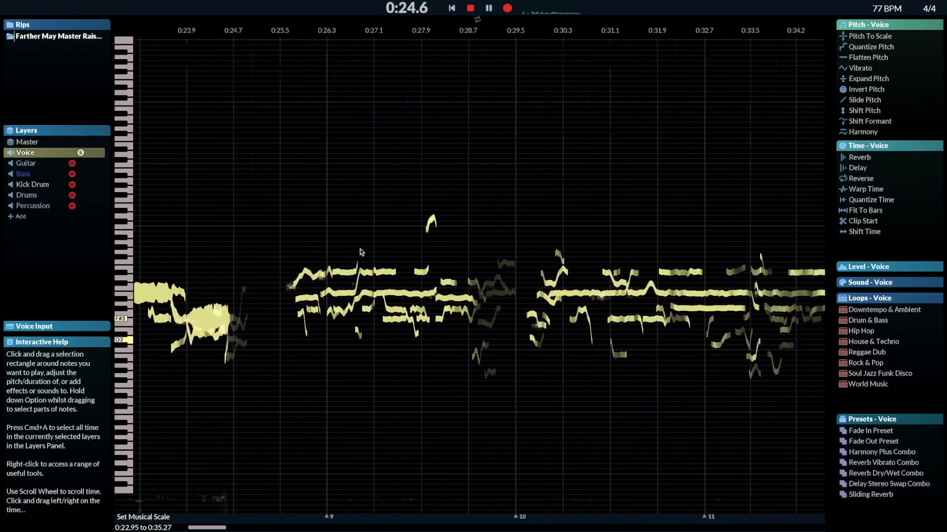
{"action": "key", "text": "space"}
Step: Play the soloed vocals from about 0:37
{"action": "left_click", "coordinate": [449, 217]}
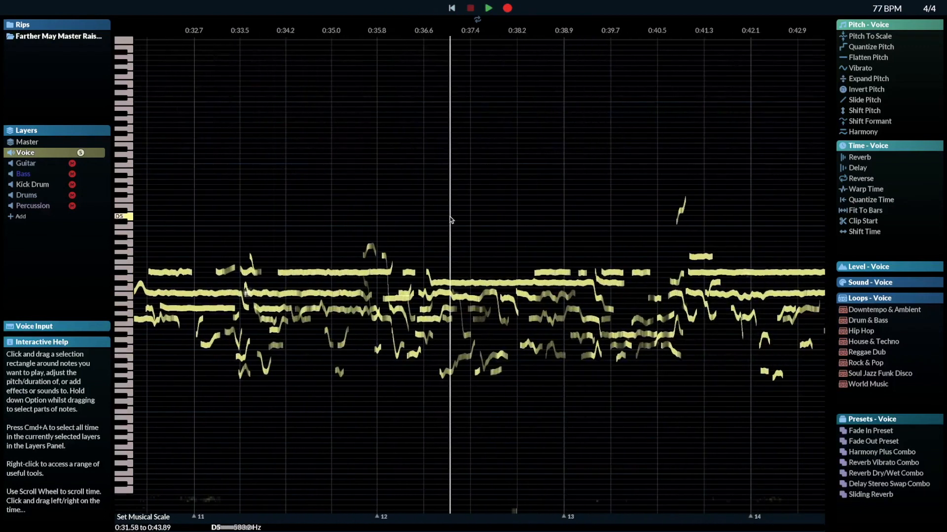
{"action": "key", "text": "space"}
{"action": "scroll", "coordinate": [441, 217], "scroll_direction": "down", "scroll_amount": 2}
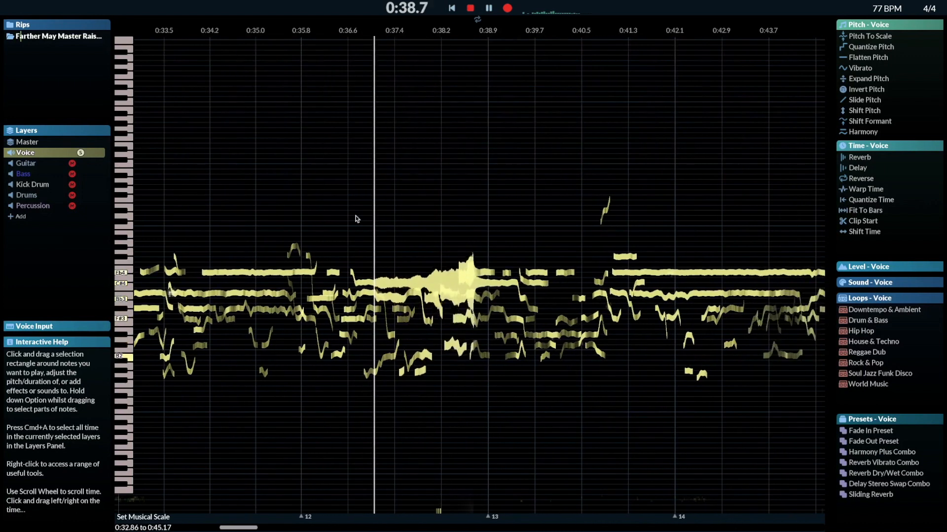
{"action": "left_click", "coordinate": [241, 194]}
Step: Play the soloed vocals from about 0:32.6, at the bar 11 marker
{"action": "scroll", "coordinate": [195, 193], "scroll_direction": "up", "scroll_amount": 2}
{"action": "left_click", "coordinate": [208, 189]}
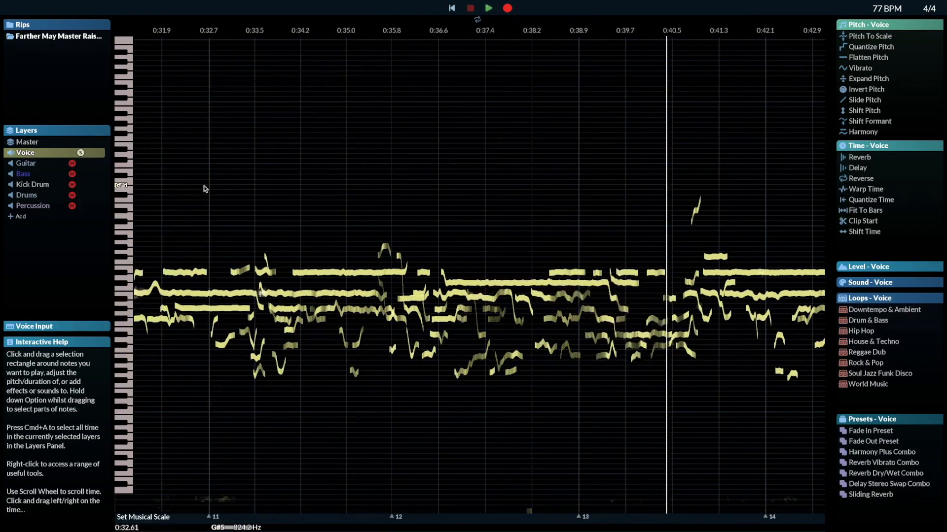
{"action": "key", "text": "space"}
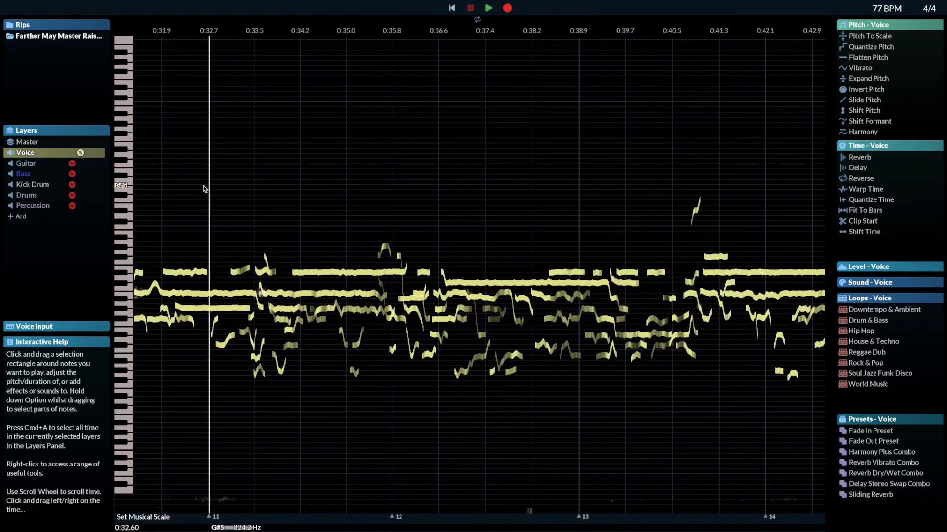
{"action": "key", "text": "space"}
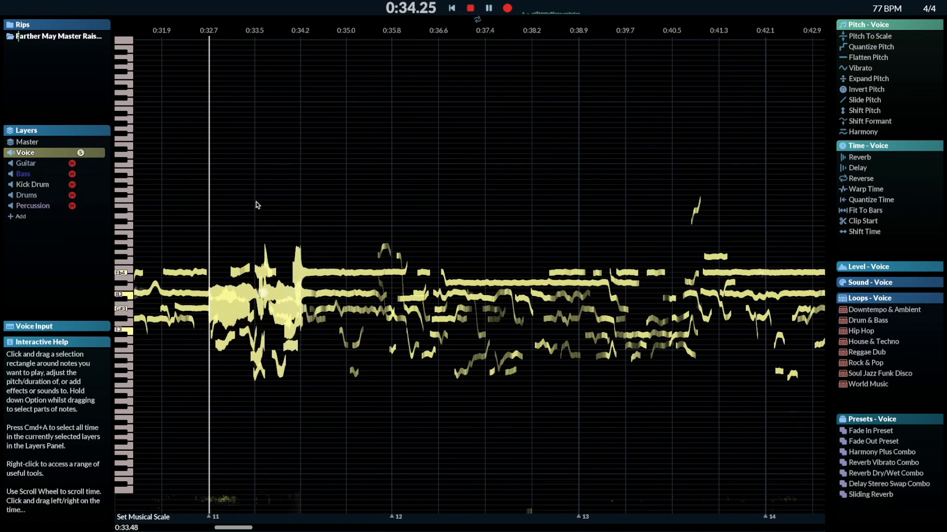
{"action": "scroll", "coordinate": [256, 202], "scroll_direction": "down", "scroll_amount": 2}
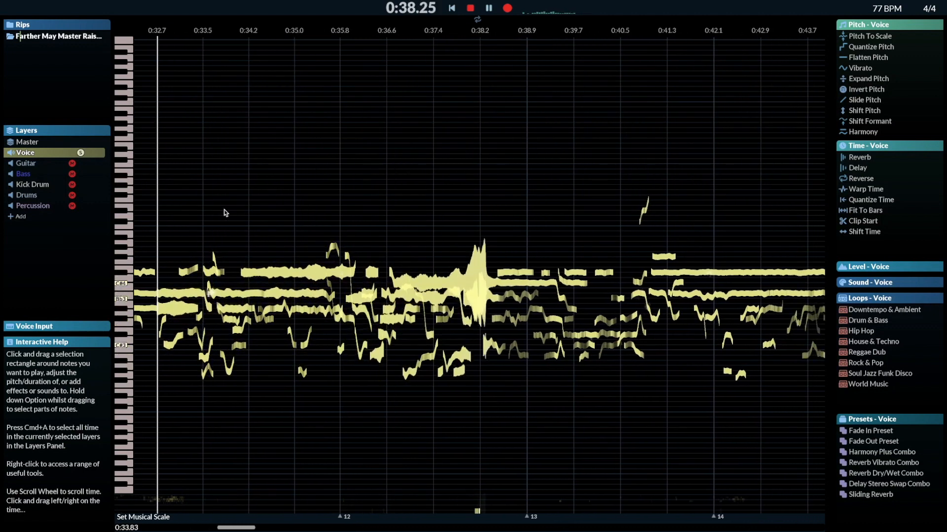
{"action": "scroll", "coordinate": [223, 216], "scroll_direction": "up", "scroll_amount": 1}
{"action": "key", "text": "space"}
Step: Find the start of the vocal passage and select its notes from about 0:33.5 to 0:40.5
{"action": "left_click", "coordinate": [237, 237]}
{"action": "left_click", "coordinate": [215, 229]}
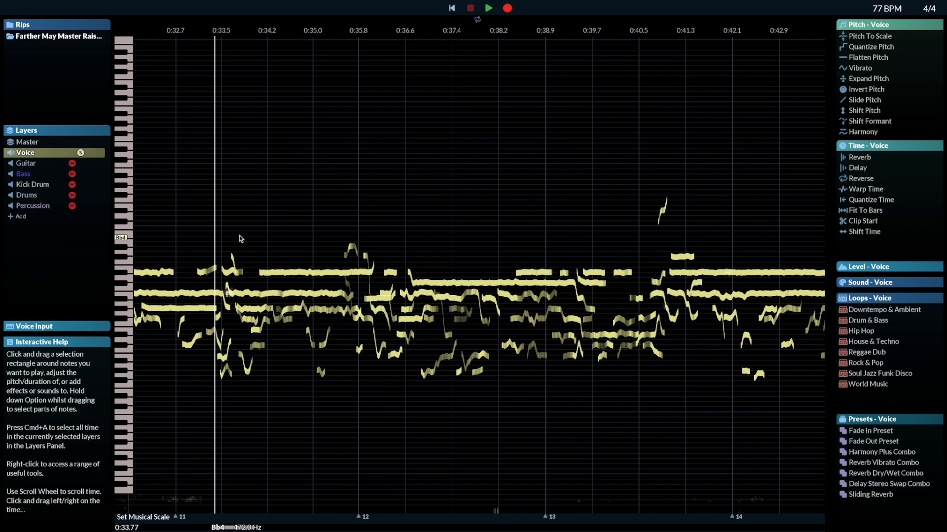
{"action": "key", "text": "space"}
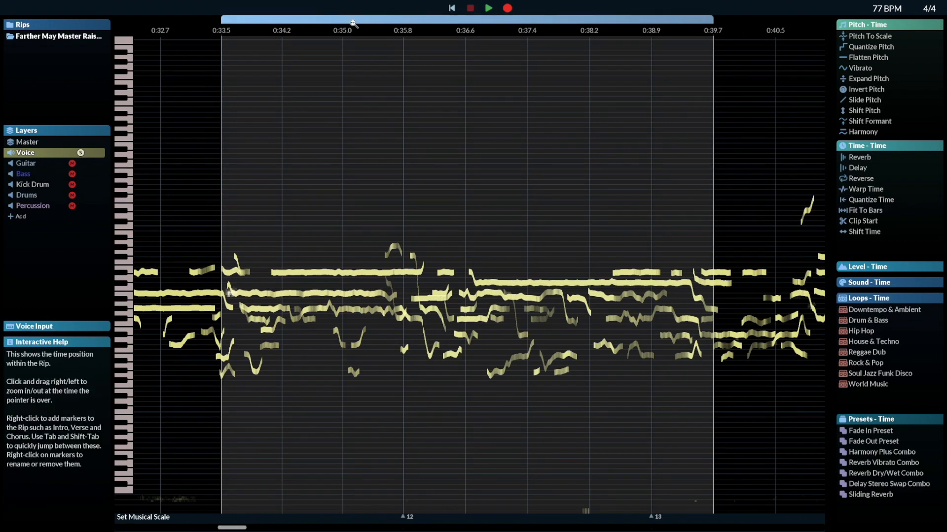
{"action": "key", "text": "space"}
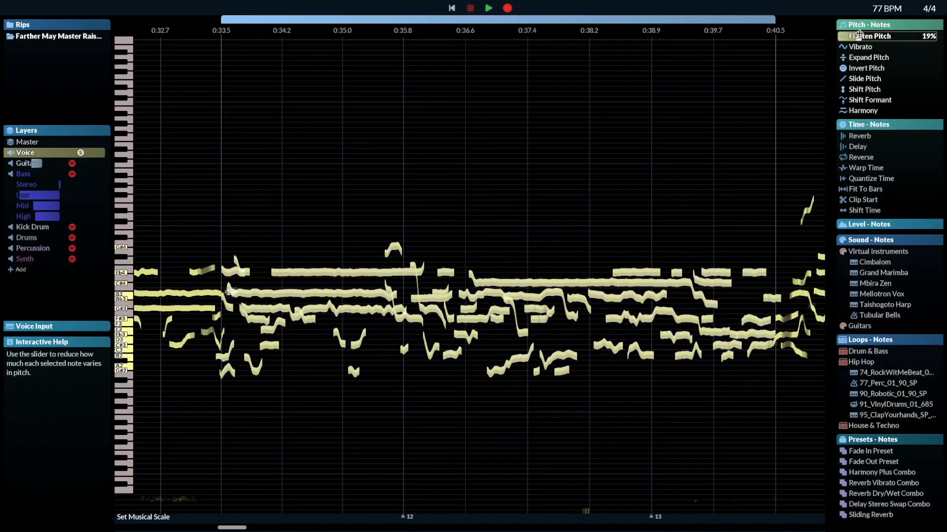
Step: Set Flatten Pitch to 27% on the selected vocal notes and play them back
{"action": "left_click_drag", "start_coordinate": [859, 33], "coordinate": [866, 34]}
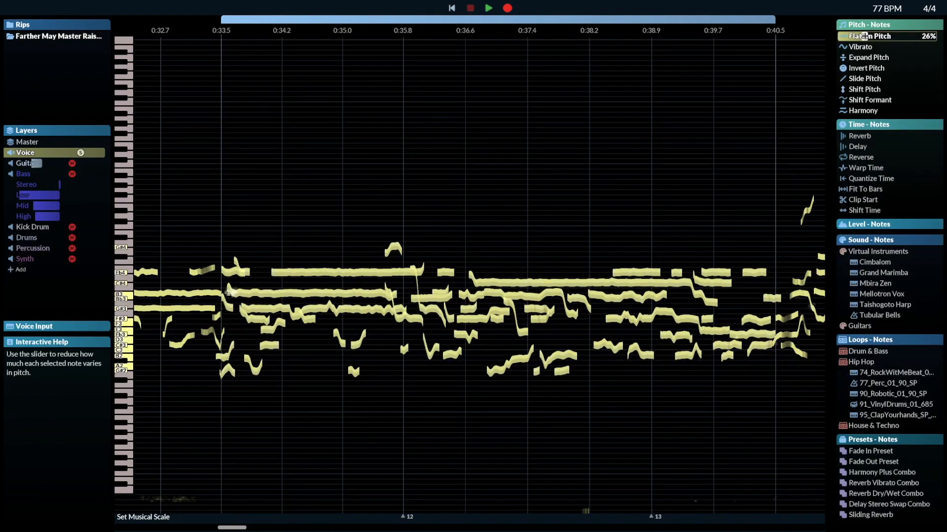
{"action": "left_click", "coordinate": [866, 36]}
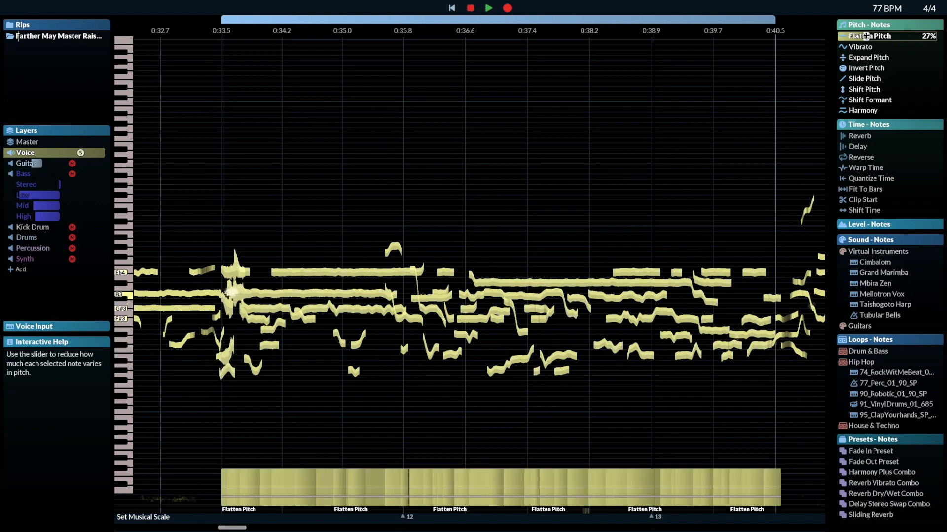
{"action": "key", "text": "space"}
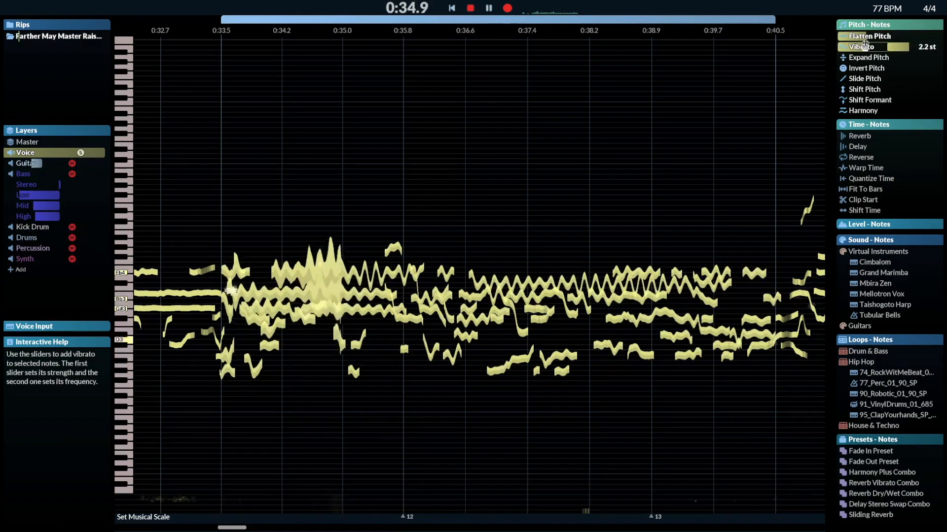
Step: Try Expand Pitch on the selected vocal notes and set their Shift Pitch to +12 semitones
{"action": "left_click_drag", "start_coordinate": [839, 58], "coordinate": [927, 58]}
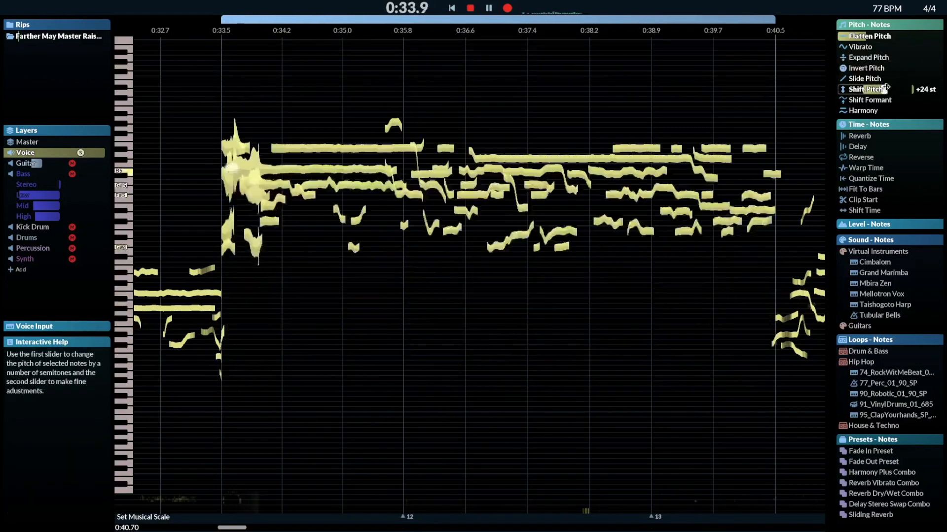
{"action": "left_click_drag", "start_coordinate": [882, 92], "coordinate": [872, 92]}
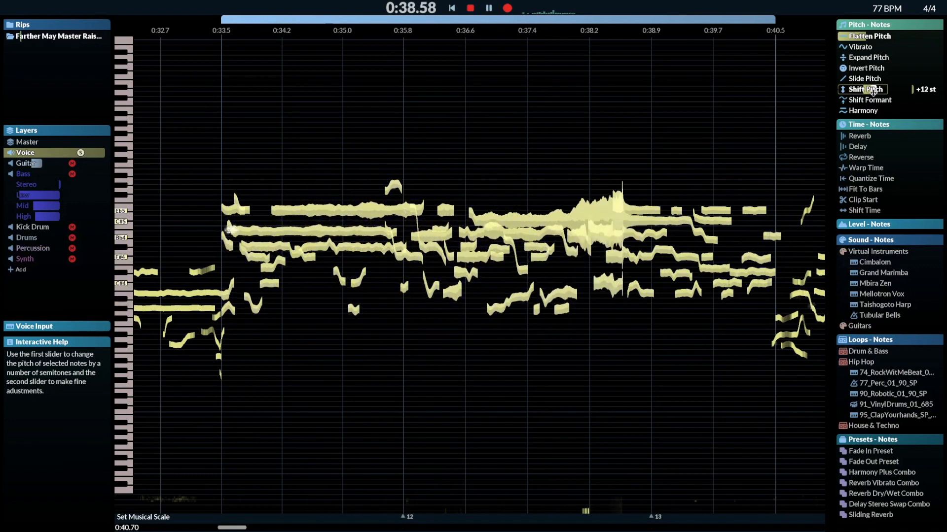
Step: Add a +octave Harmony to the selected vocal notes, adjust its volume, and mix in the Cellos sound at 18%
{"action": "mouse_move", "coordinate": [875, 110]}
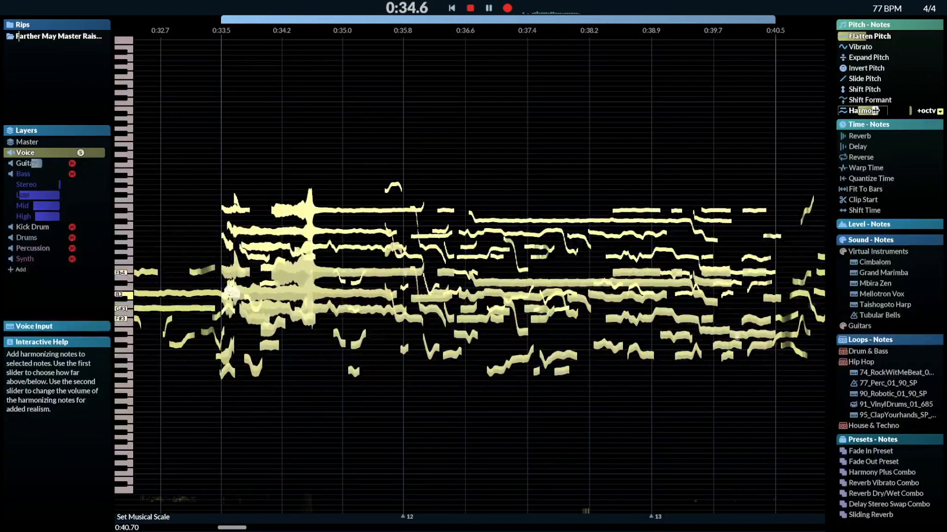
{"action": "left_click", "coordinate": [939, 112]}
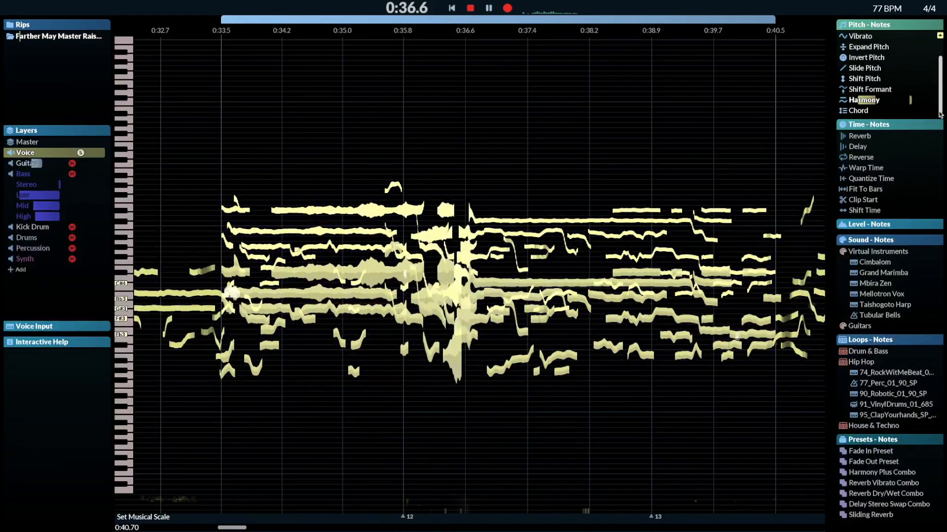
{"action": "left_click_drag", "start_coordinate": [909, 100], "coordinate": [897, 100]}
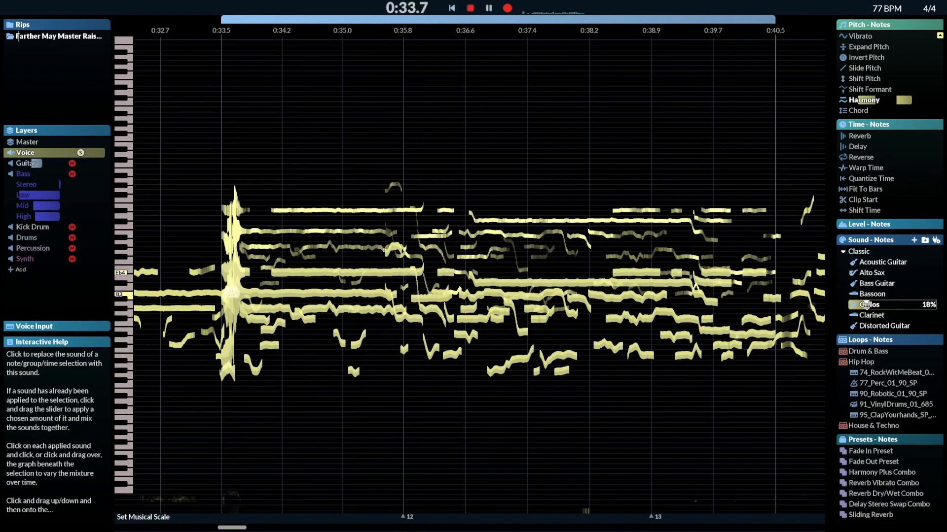
{"action": "left_click", "coordinate": [866, 305]}
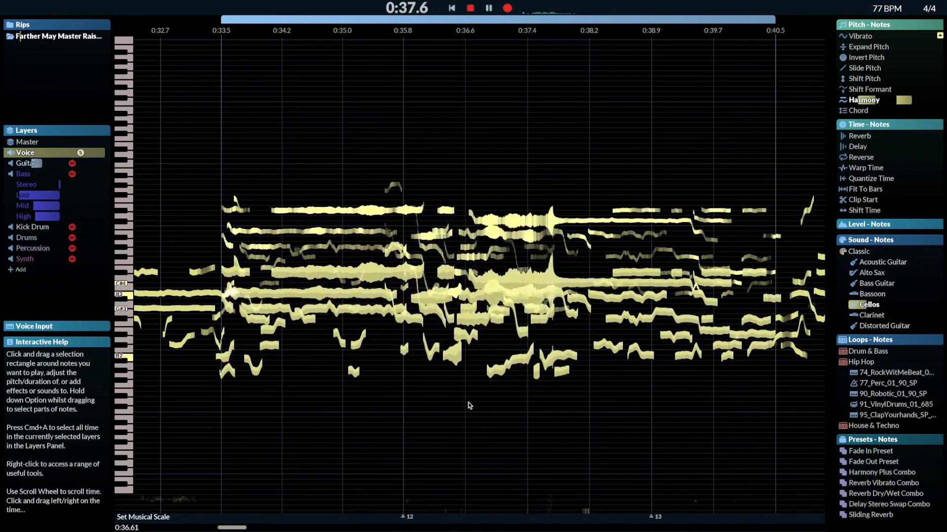
Step: Try a 1/16 Delay on the selected vocal notes, replace it with a light Reverb, and play them back
{"action": "mouse_move", "coordinate": [859, 147]}
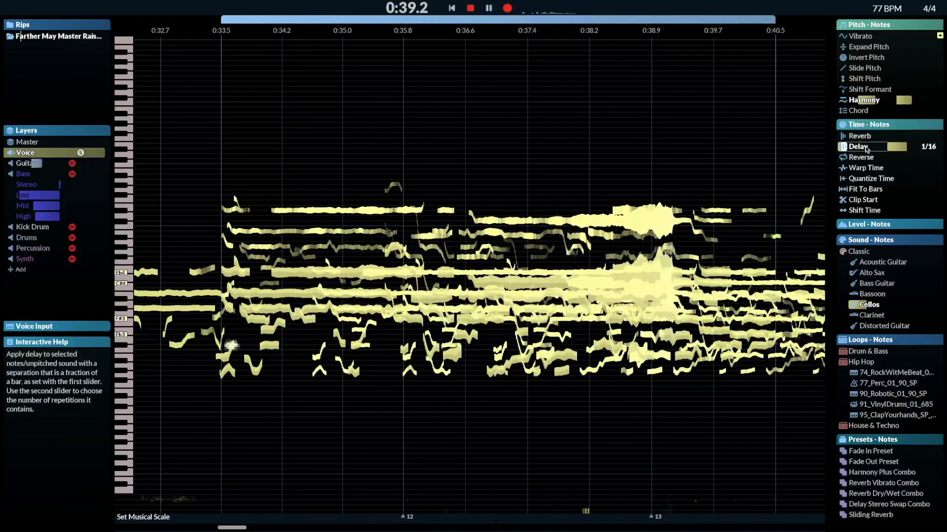
{"action": "left_click_drag", "start_coordinate": [859, 147], "coordinate": [879, 147]}
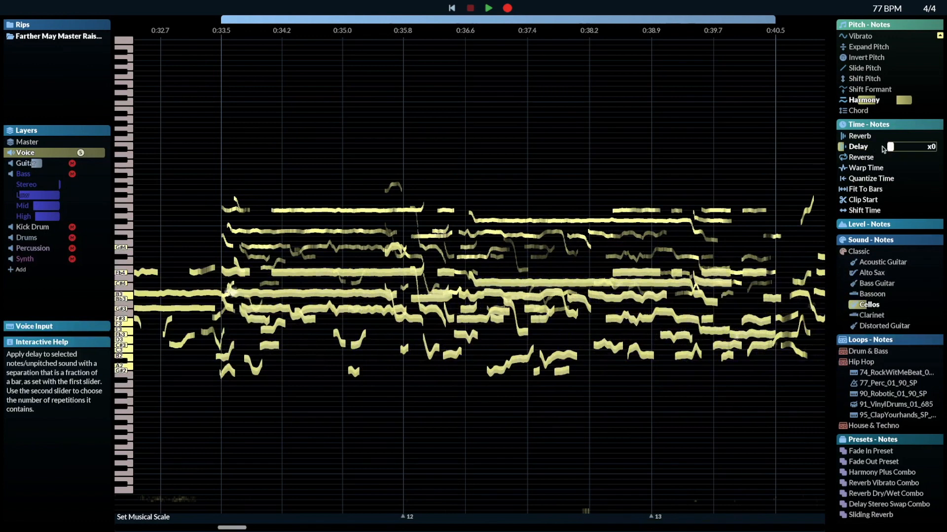
{"action": "mouse_move", "coordinate": [858, 137]}
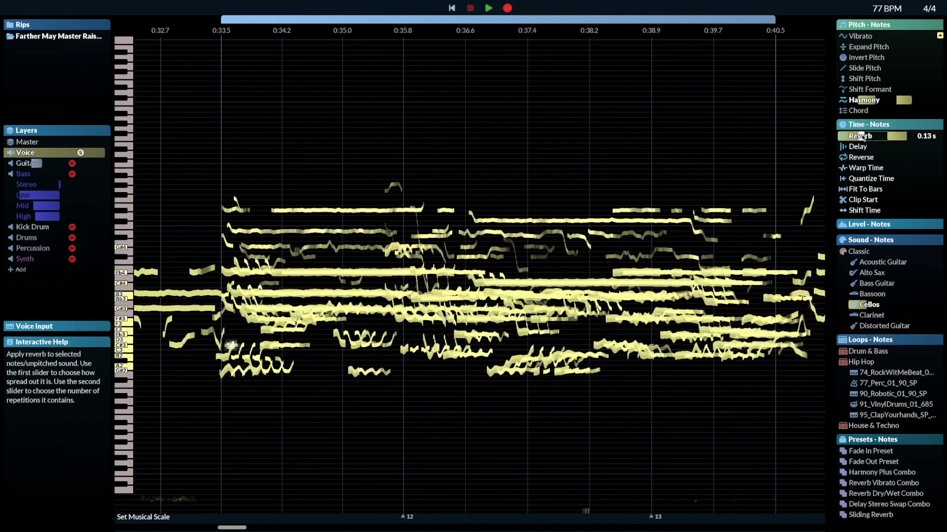
{"action": "left_click_drag", "start_coordinate": [857, 136], "coordinate": [850, 136]}
{"action": "key", "text": "space"}
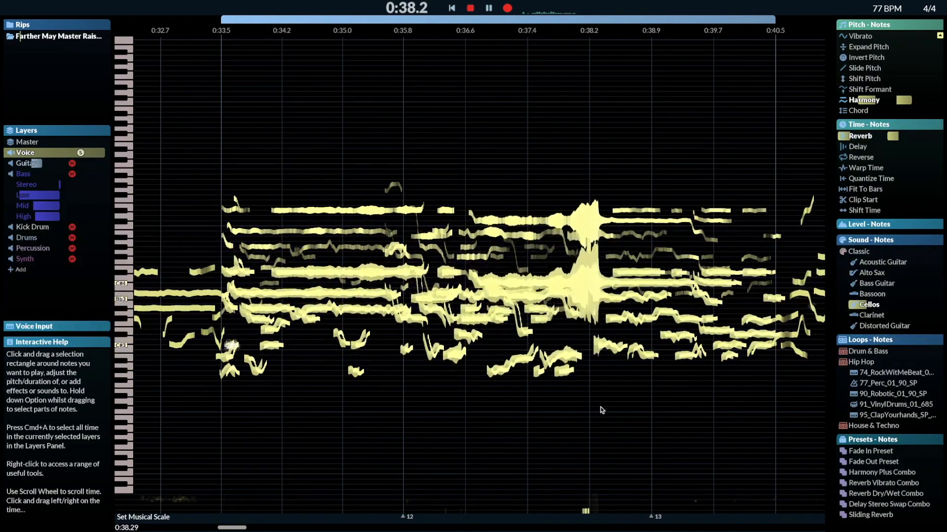
Step: Export the loop as a single stereo WAV 16-bit file with the format otherwise Same As Source
{"action": "left_click", "coordinate": [386, 172]}
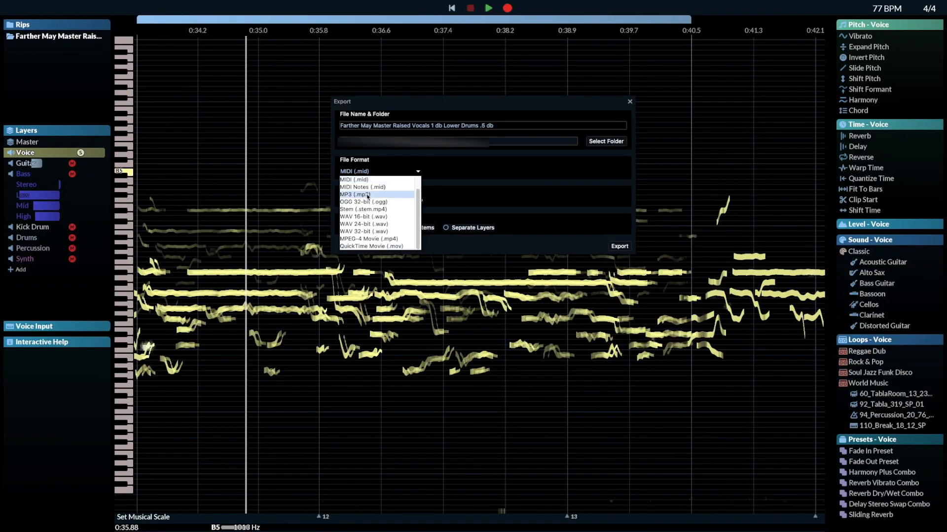
{"action": "left_click", "coordinate": [386, 217]}
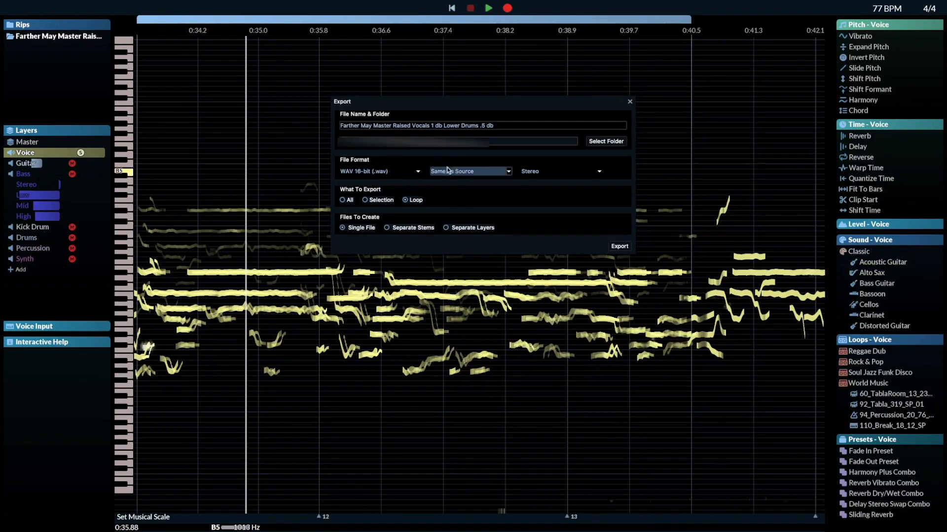
{"action": "left_click", "coordinate": [405, 200]}
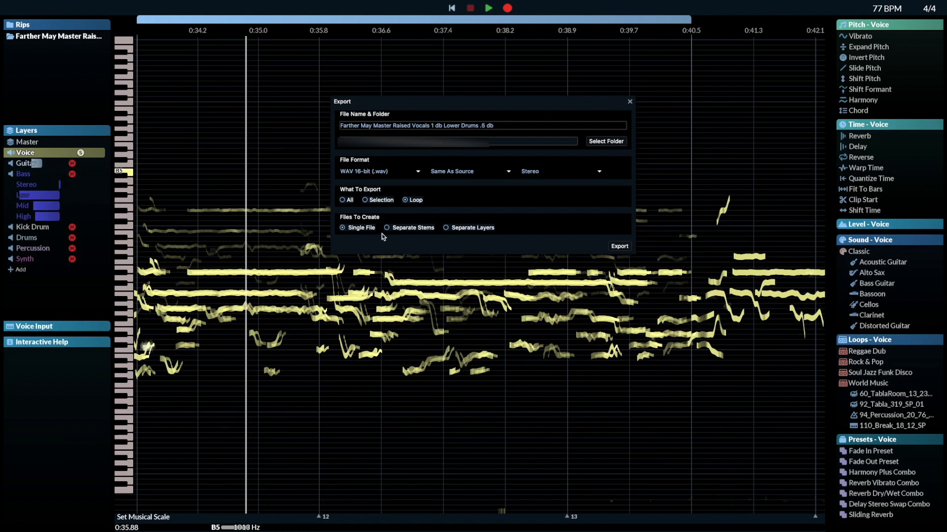
{"action": "left_click", "coordinate": [618, 247]}
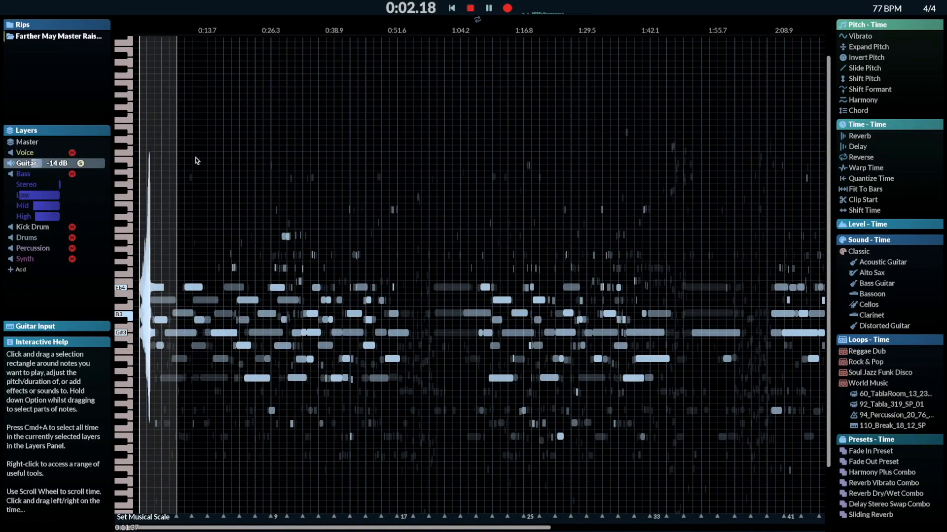
Step: Select the opening of the soloed guitar layer from the start to about 0:08 and play it as a loop
{"action": "scroll", "coordinate": [196, 159], "scroll_direction": "down", "scroll_amount": 4}
{"action": "scroll", "coordinate": [196, 159], "scroll_direction": "up", "scroll_amount": 10}
{"action": "scroll", "coordinate": [196, 157], "scroll_direction": "left", "scroll_amount": 3}
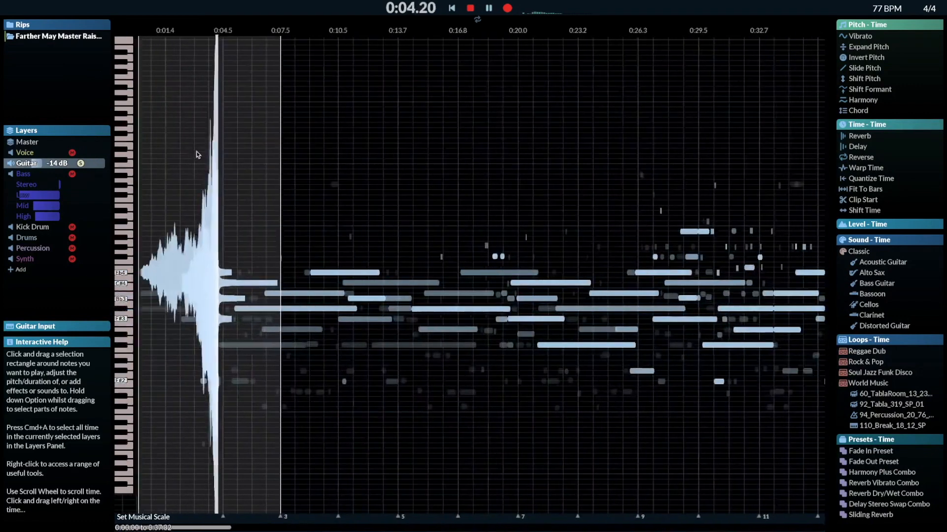
{"action": "key", "text": "space"}
{"action": "left_click_drag", "start_coordinate": [280, 146], "coordinate": [140, 148]}
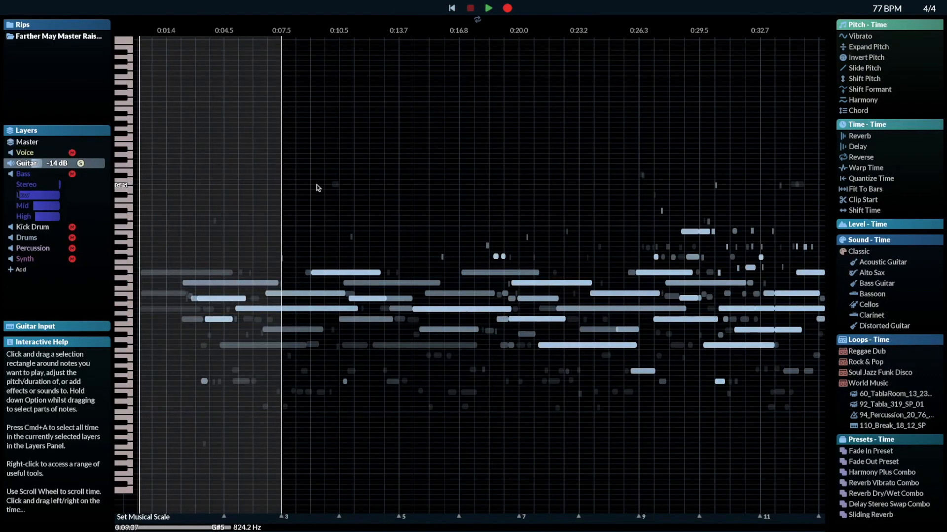
{"action": "key", "text": "space"}
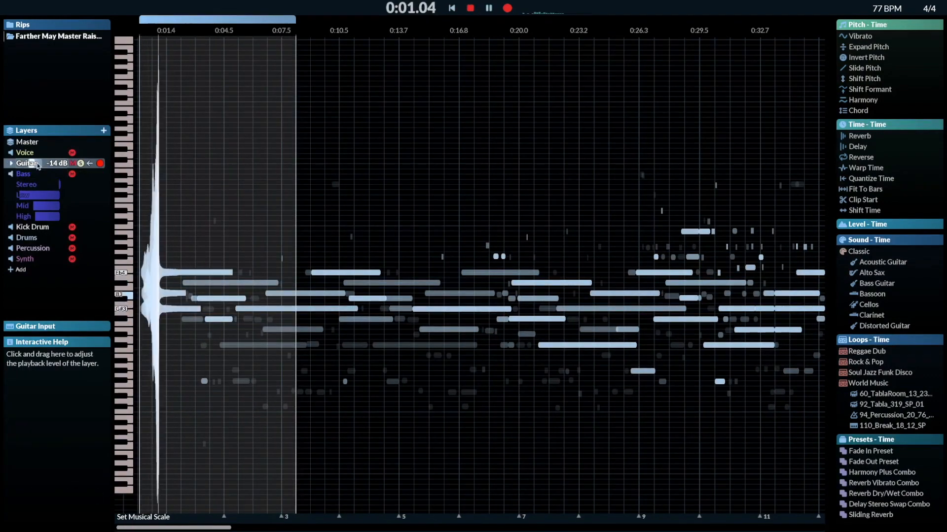
Step: Set the bass layer's High EQ to +9 dB and adjust the guitar layer's Low, Mid and High EQ
{"action": "left_click_drag", "start_coordinate": [37, 208], "coordinate": [72, 218]}
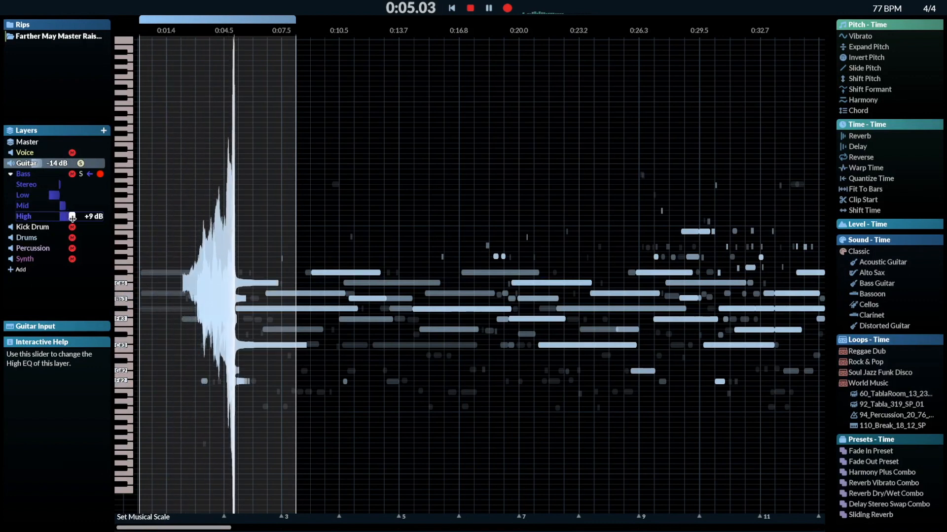
{"action": "left_click", "coordinate": [11, 164]}
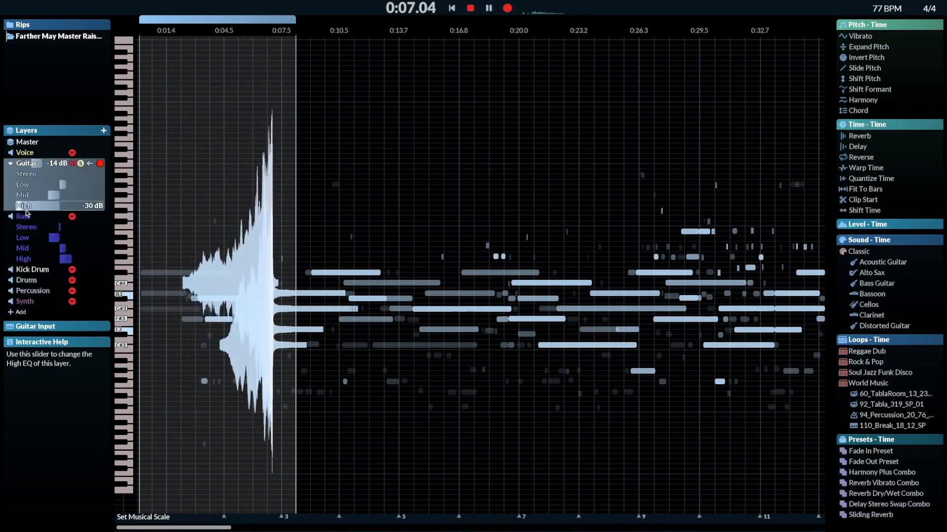
{"action": "left_click_drag", "start_coordinate": [22, 206], "coordinate": [56, 206]}
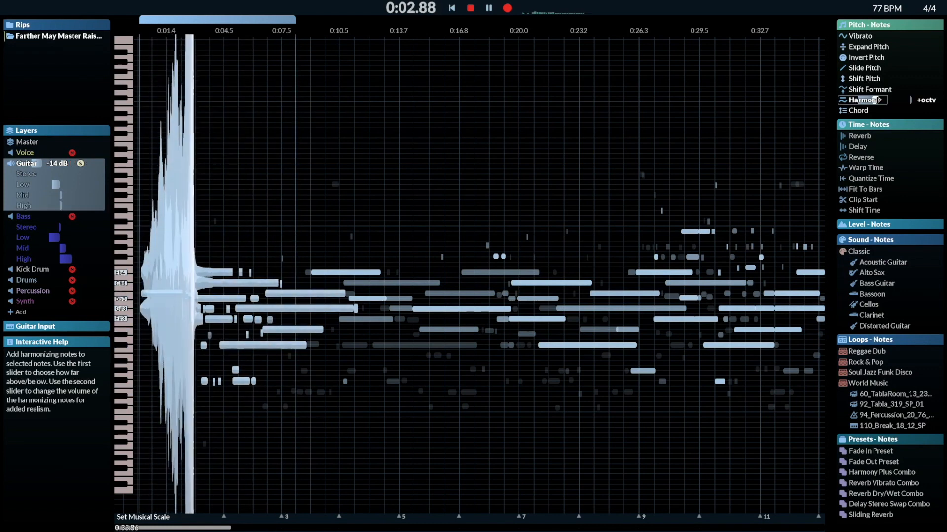
Step: Apply a +octave Harmony to the selected opening guitar notes and play them from the start
{"action": "key", "text": "space"}
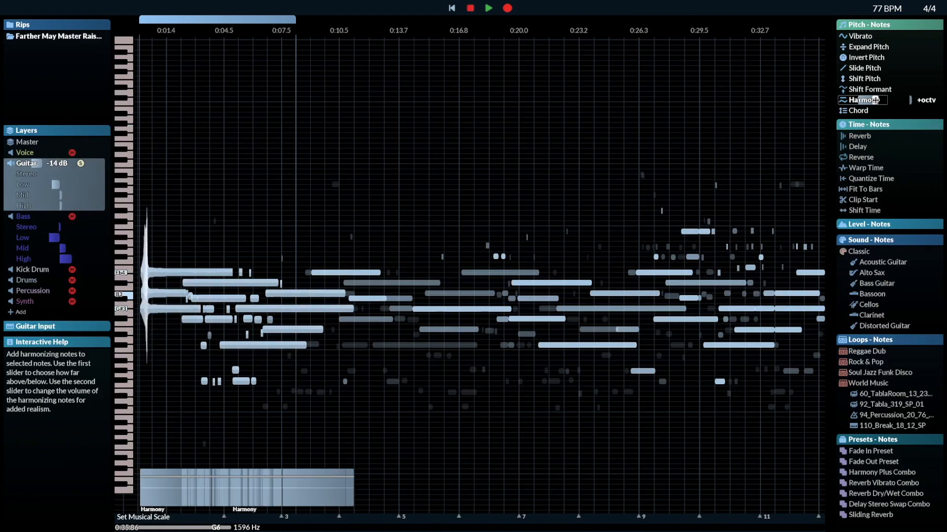